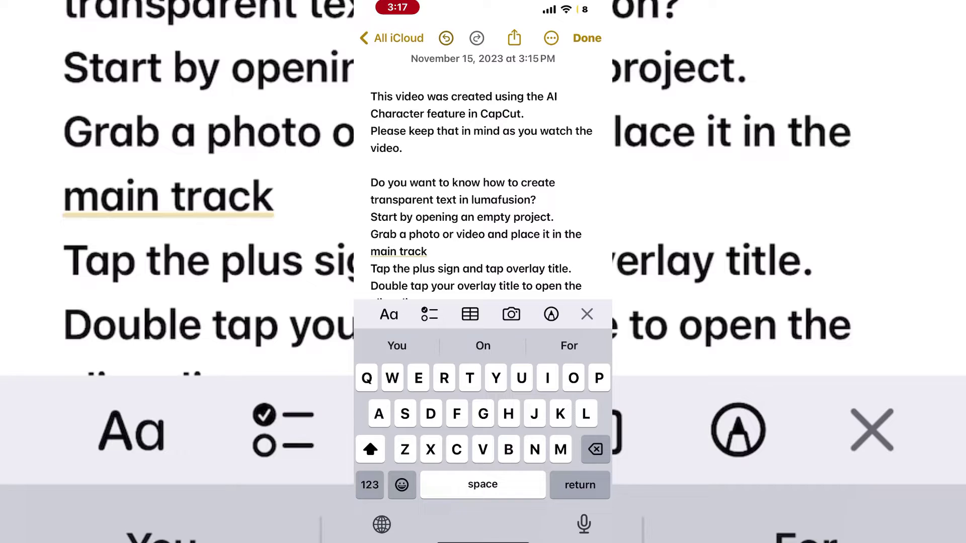
Step: Select and copy the entire LumaFusion tutorial script in the note
{"action": "left_click", "coordinate": [484, 131]}
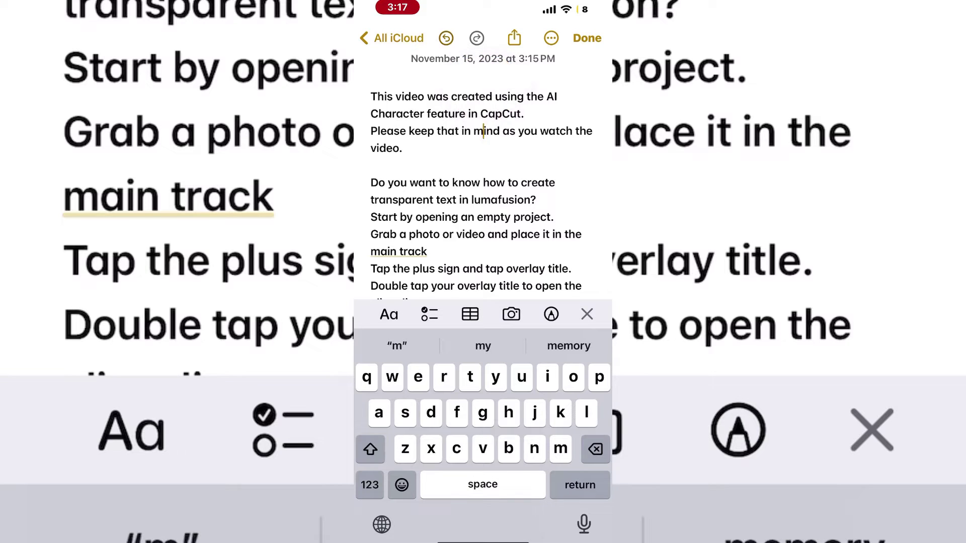
{"action": "left_click", "coordinate": [483, 131]}
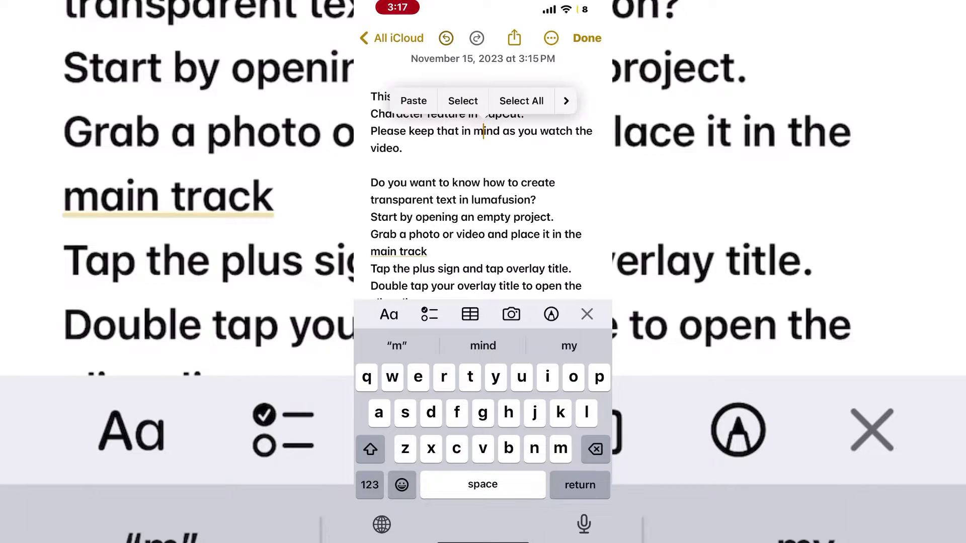
{"action": "left_click", "coordinate": [521, 100]}
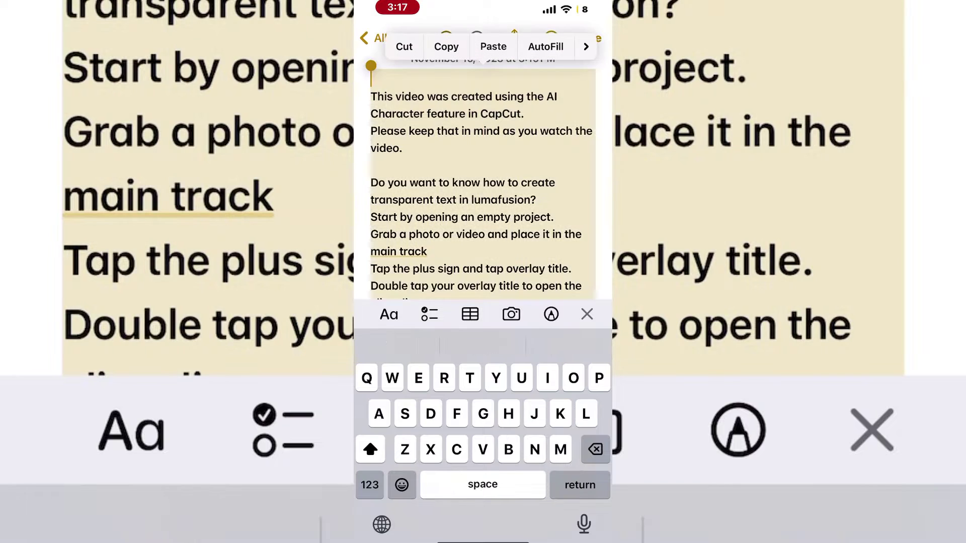
{"action": "left_click", "coordinate": [447, 46]}
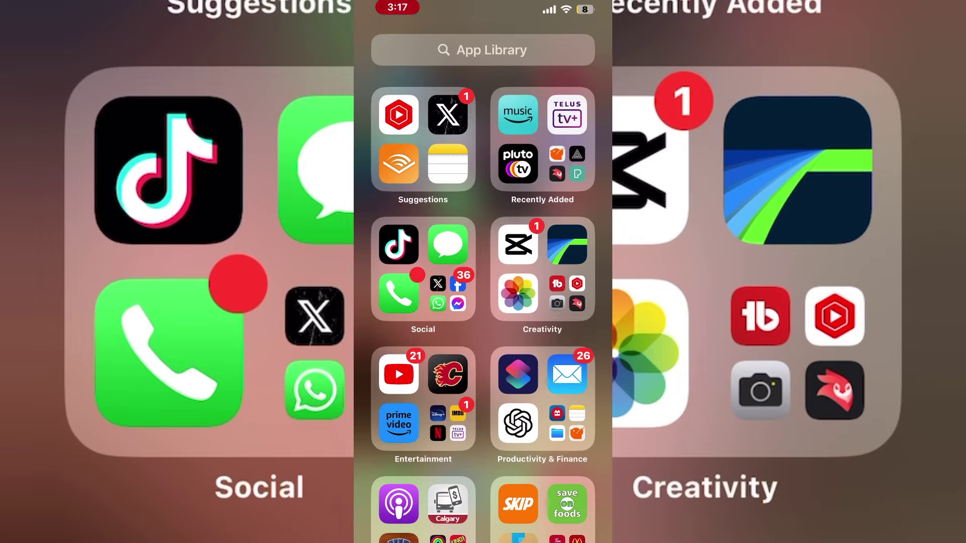
Step: Launch CapCut from the App Library's Creativity folder
{"action": "left_click", "coordinate": [518, 245]}
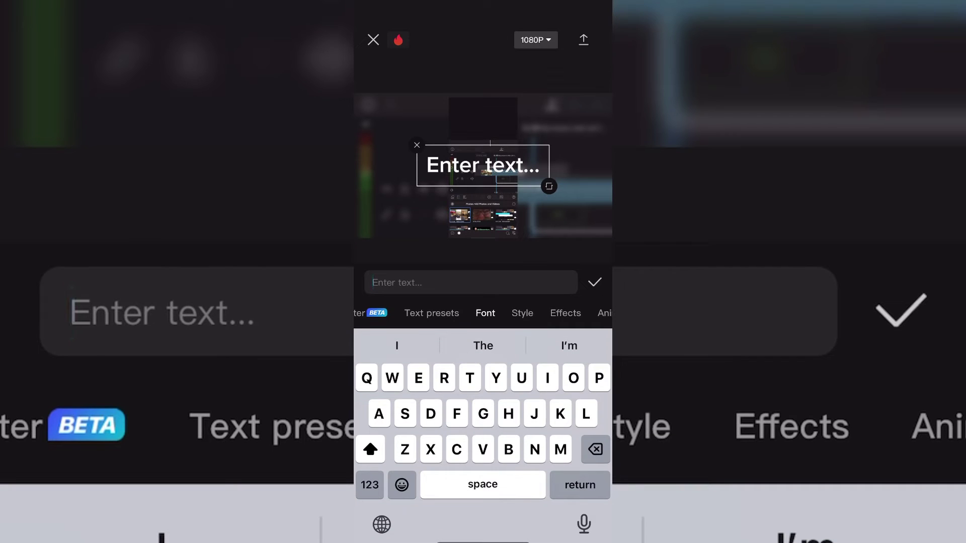
Step: Add a text clip reading 'Hi' over the 01:34 video and confirm it
{"action": "type", "text": "Hi"}
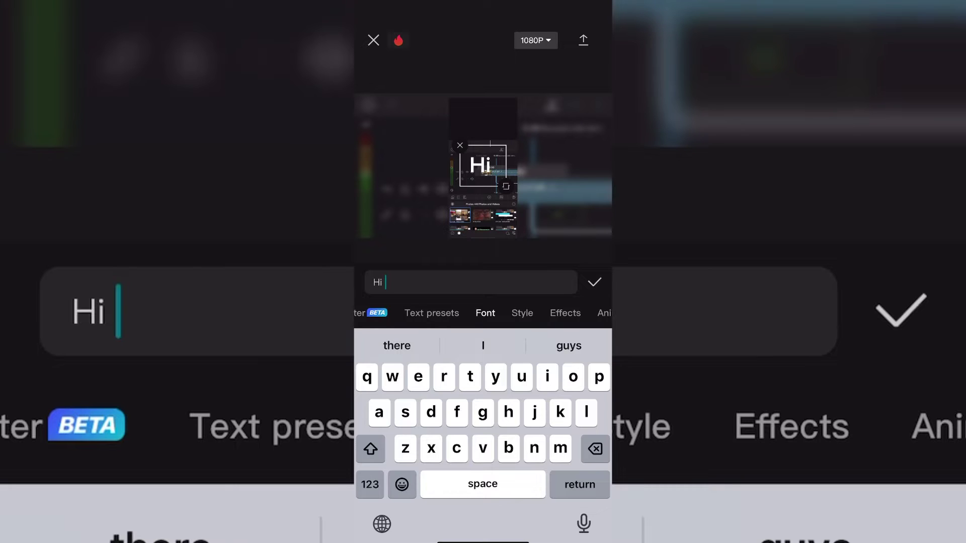
{"action": "left_click", "coordinate": [594, 282]}
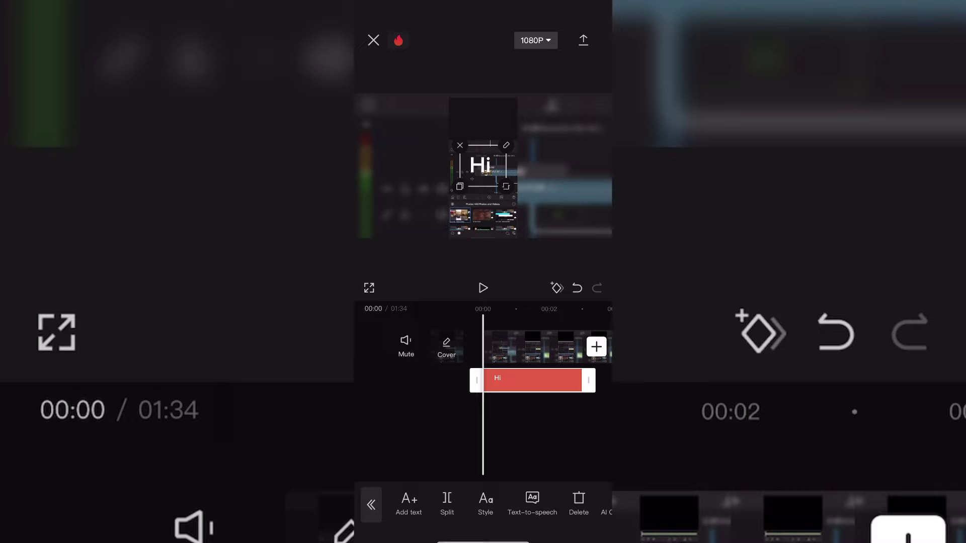
{"action": "left_click_drag", "start_coordinate": [533, 504], "coordinate": [481, 503]}
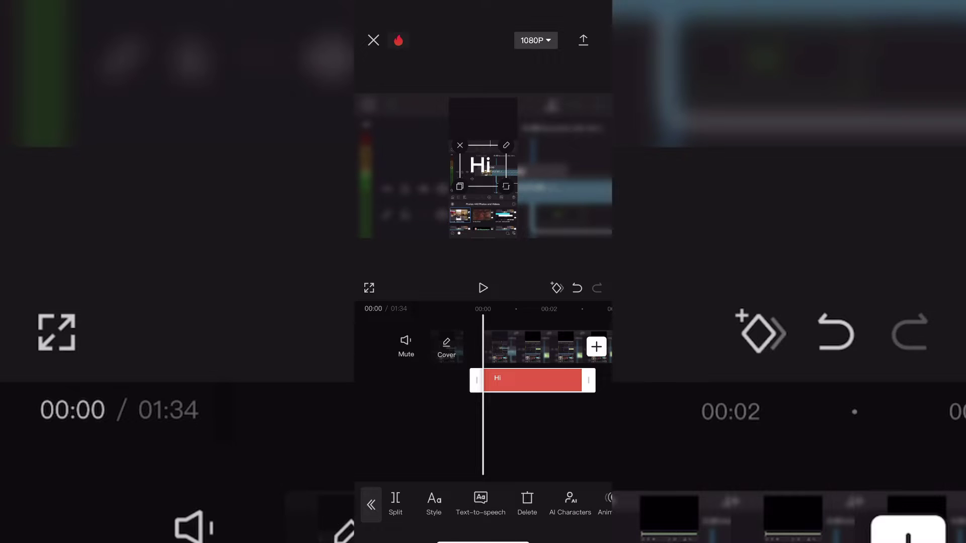
Step: Turn the Hi text into the Refa AI character, a man in a black leather jacket
{"action": "left_click", "coordinate": [570, 503]}
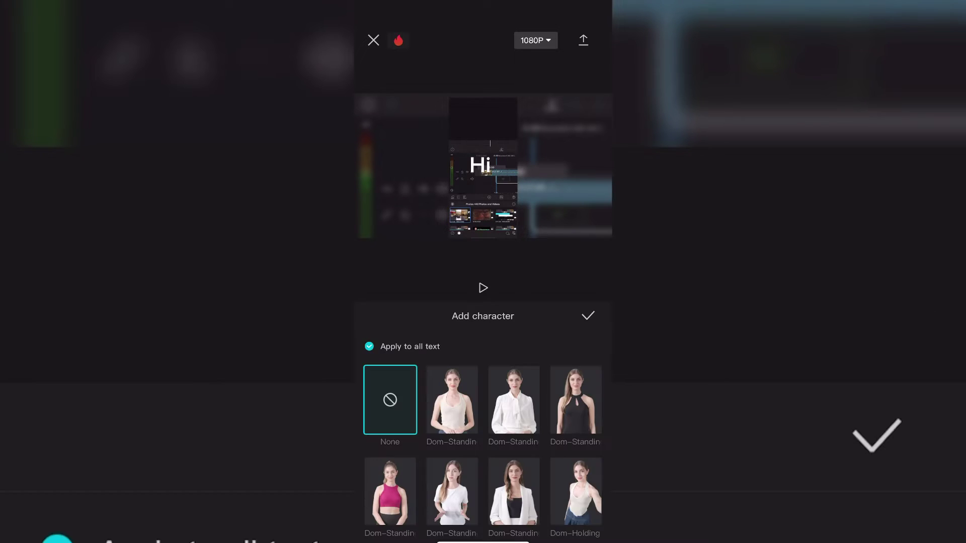
{"action": "scroll", "coordinate": [483, 427], "scroll_direction": "down", "scroll_amount": 5}
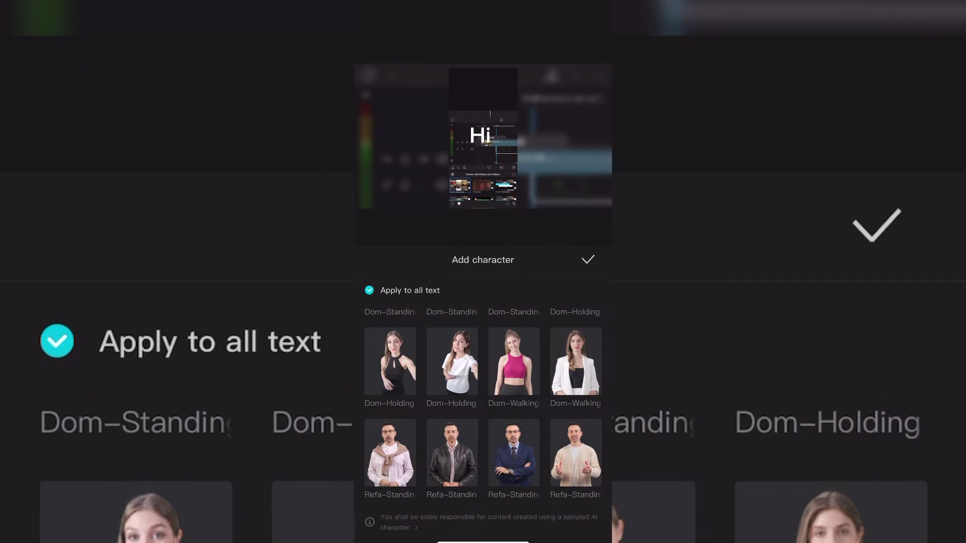
{"action": "left_click", "coordinate": [452, 453]}
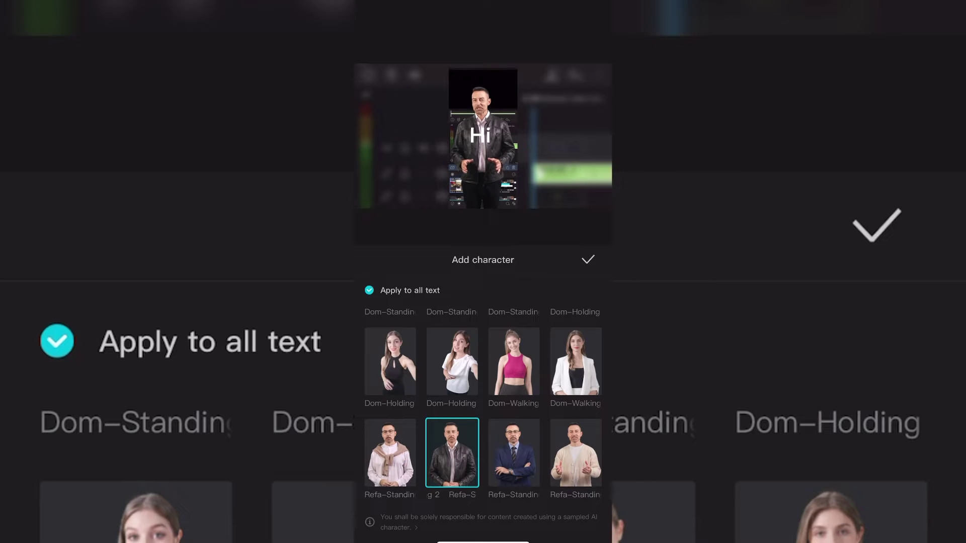
{"action": "left_click", "coordinate": [588, 259]}
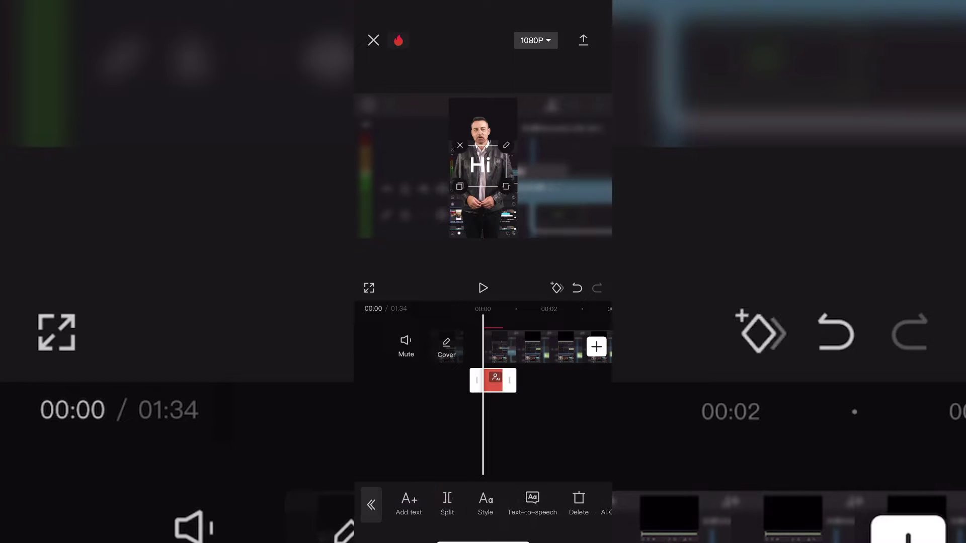
Step: Delete the Hi text clip, save and close the project, then reopen 1114 Copy
{"action": "key", "text": "Delete"}
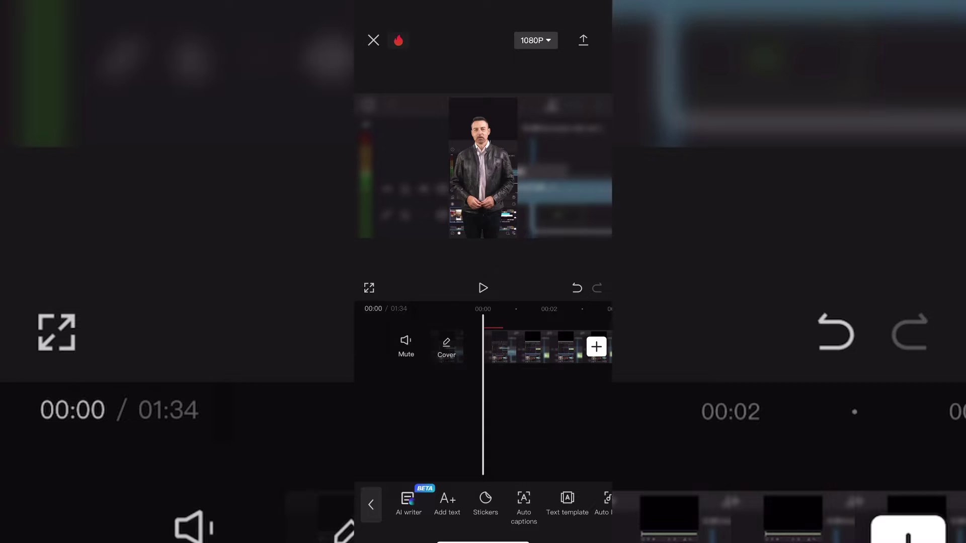
{"action": "left_click", "coordinate": [373, 40]}
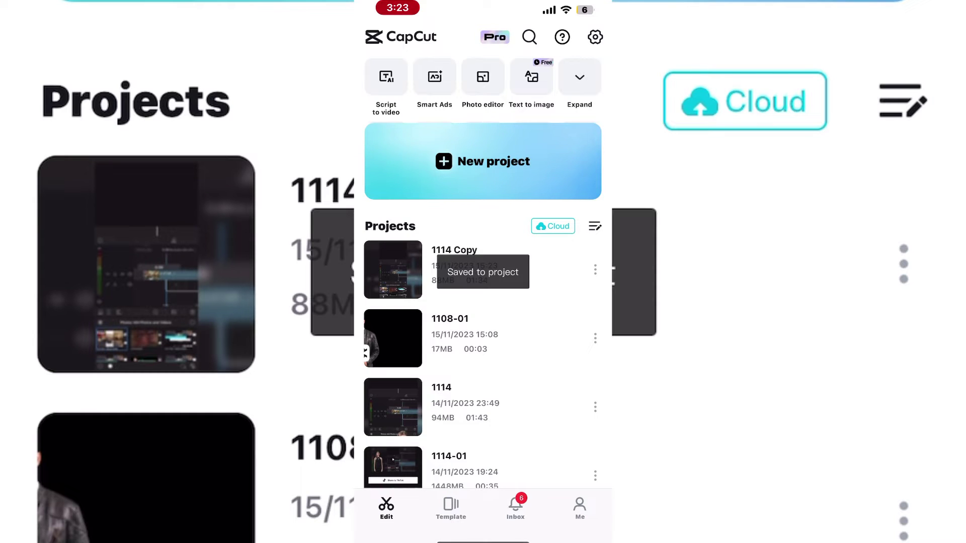
{"action": "left_click", "coordinate": [393, 270]}
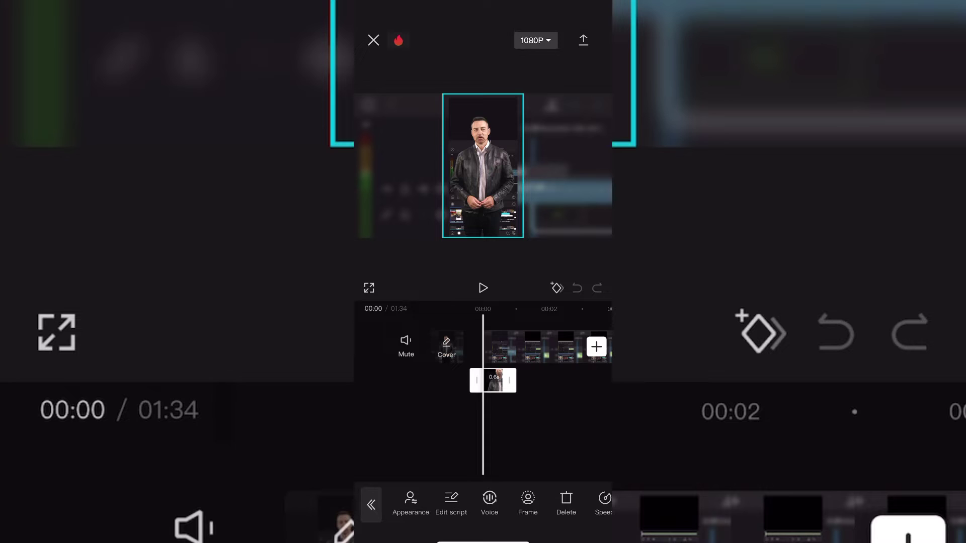
Step: Replace the character's 'Hi' script with the pasted LumaFusion tutorial and save it
{"action": "left_click", "coordinate": [452, 503]}
{"action": "type", "text": "Hi"}
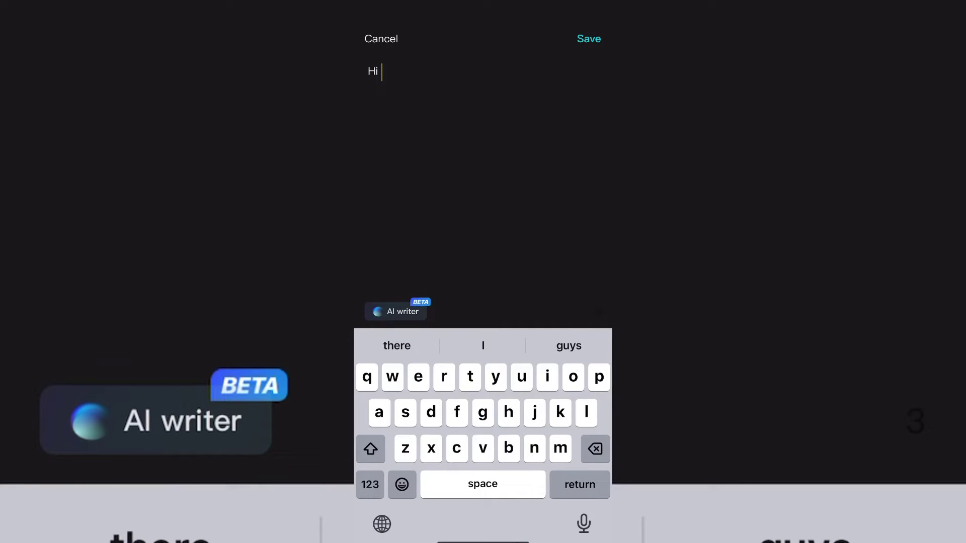
{"action": "key", "text": "BackSpace"}
{"action": "key", "text": "BackSpace"}
{"action": "key", "text": "BackSpace"}
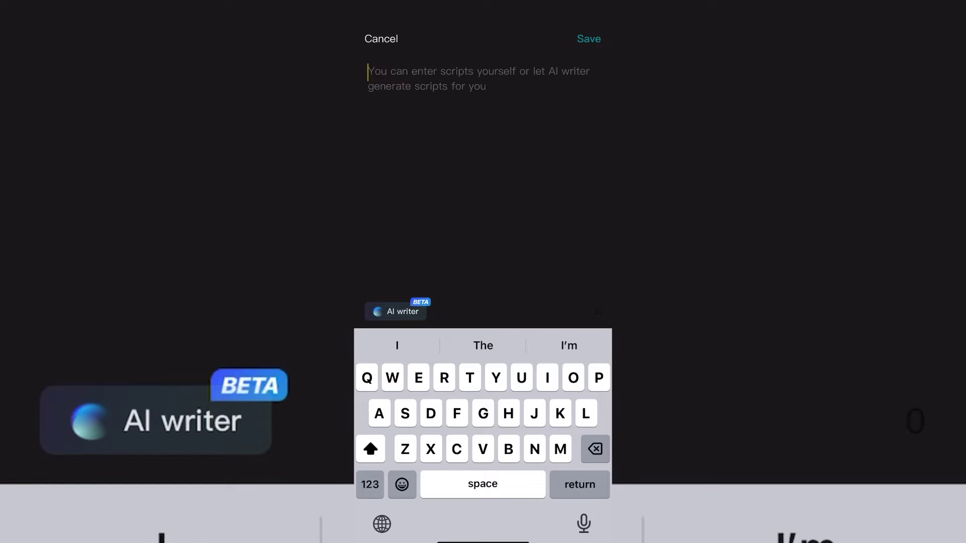
{"action": "left_click", "coordinate": [368, 72]}
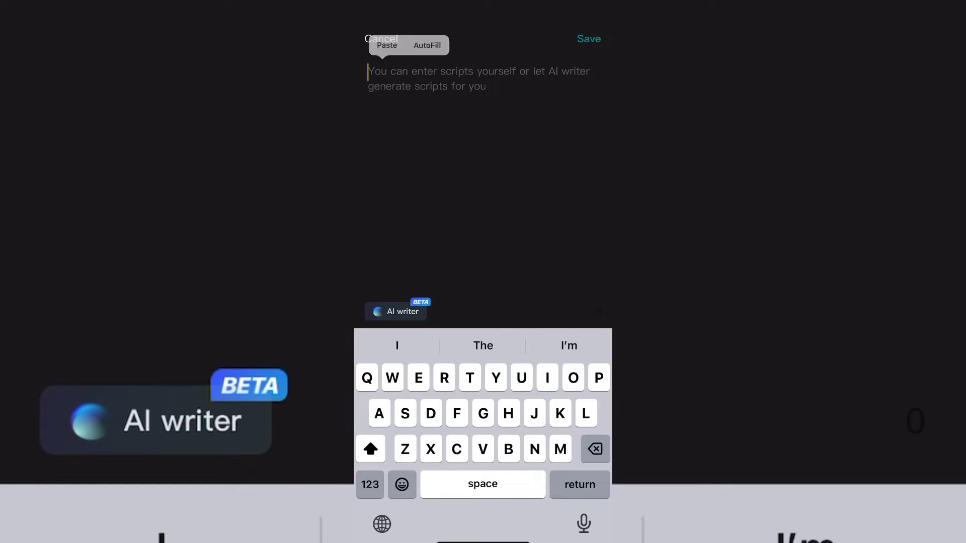
{"action": "left_click", "coordinate": [388, 41]}
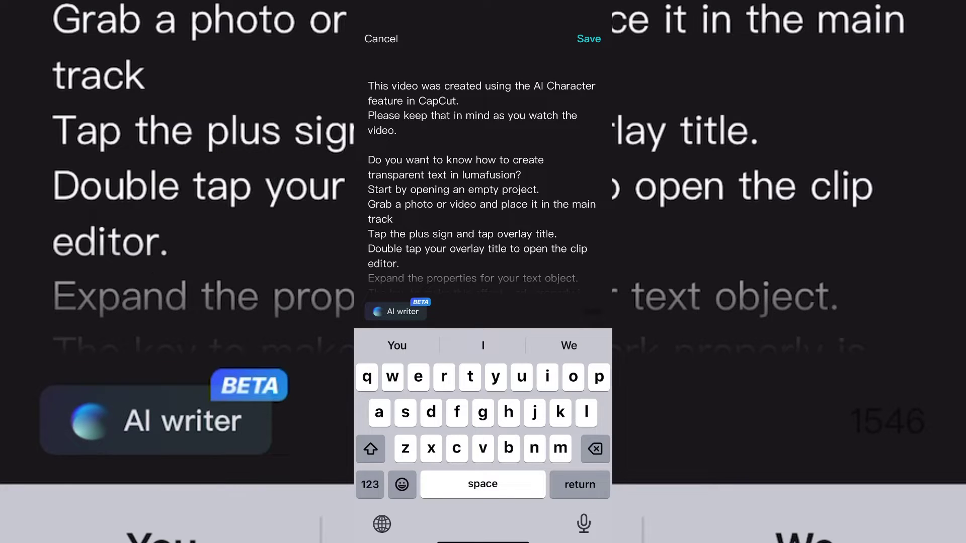
{"action": "left_click", "coordinate": [588, 39]}
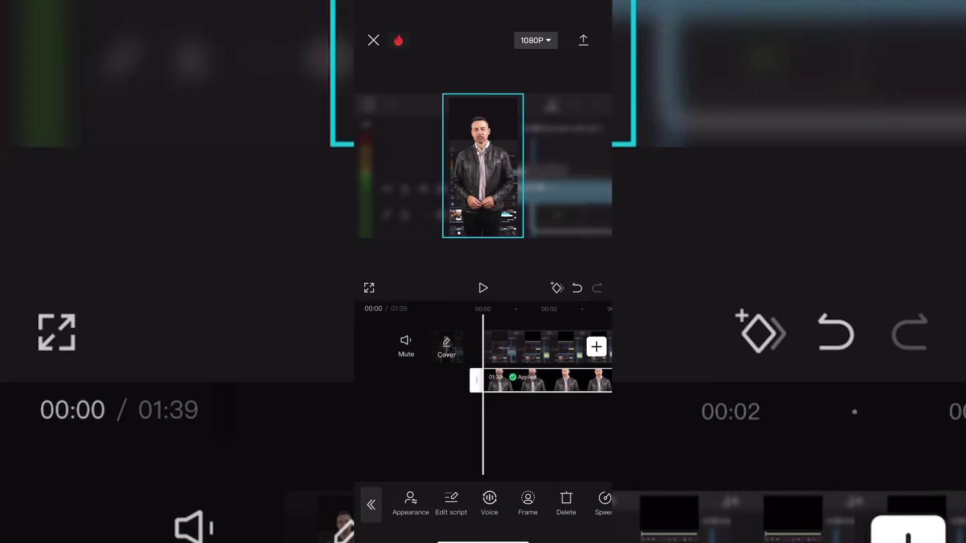
Step: Deselect the AI character clip
{"action": "key", "text": "Escape"}
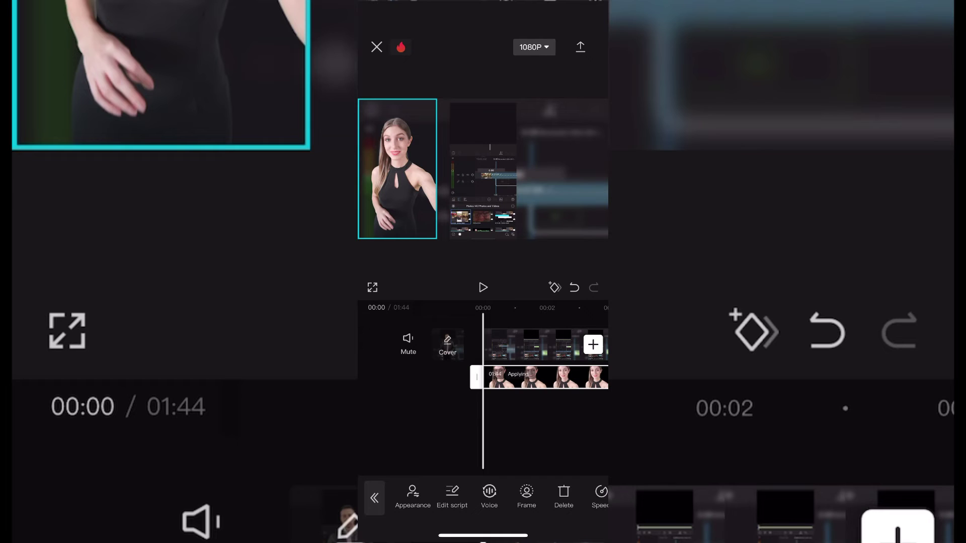
Step: Deselect the woman-in-black character clip on the timeline
{"action": "key", "text": "Escape"}
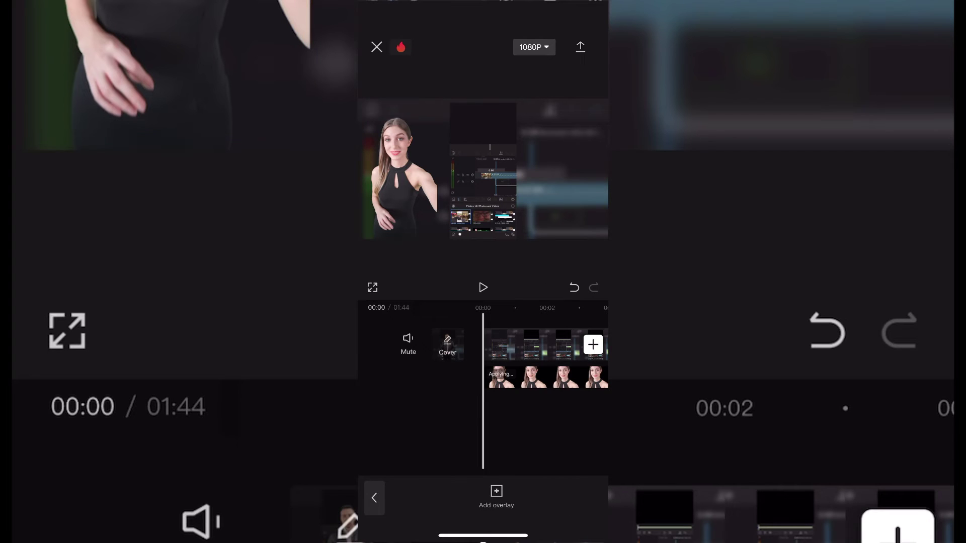